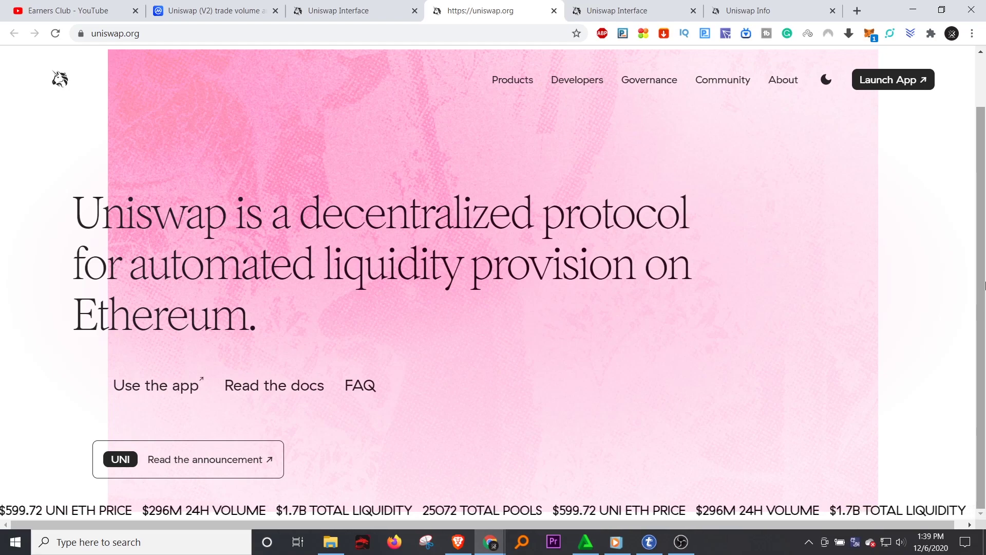
Launch the Uniswap app and choose aDAI as the token to receive for ETH.
{"action": "left_click", "coordinate": [893, 91]}
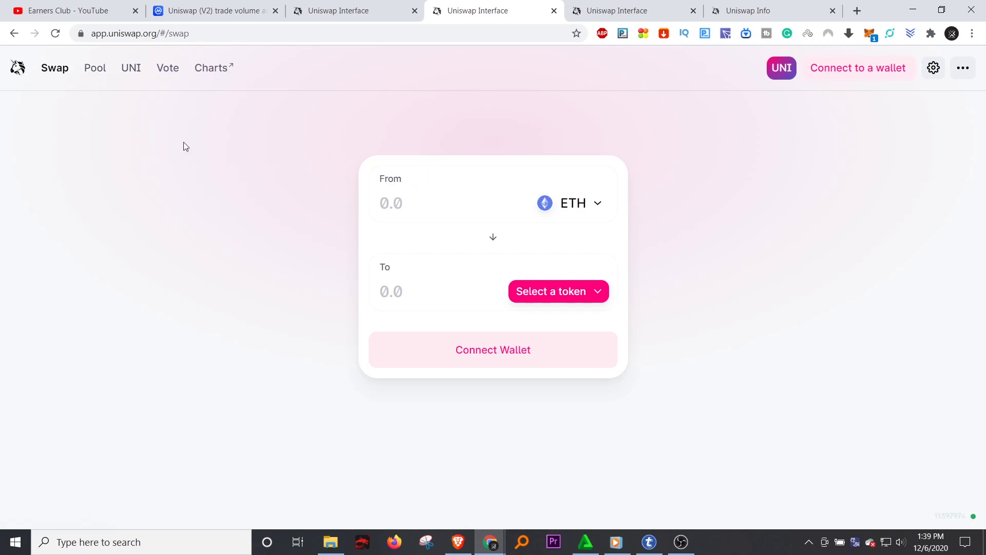
{"action": "left_click", "coordinate": [588, 209]}
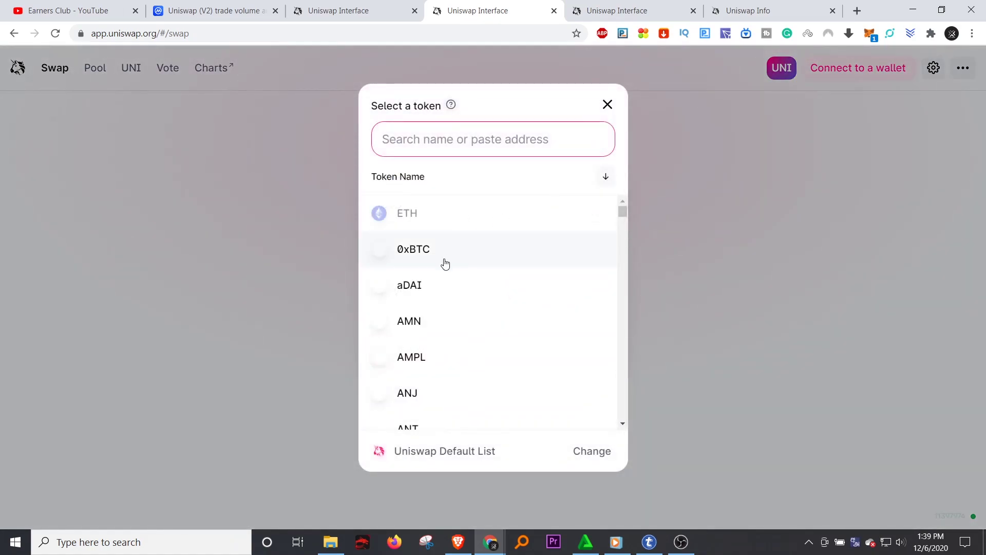
{"action": "mouse_move", "coordinate": [626, 204]}
{"action": "left_mouse_down"}
{"action": "mouse_move", "coordinate": [627, 258]}
{"action": "mouse_move", "coordinate": [623, 208]}
{"action": "left_mouse_up"}
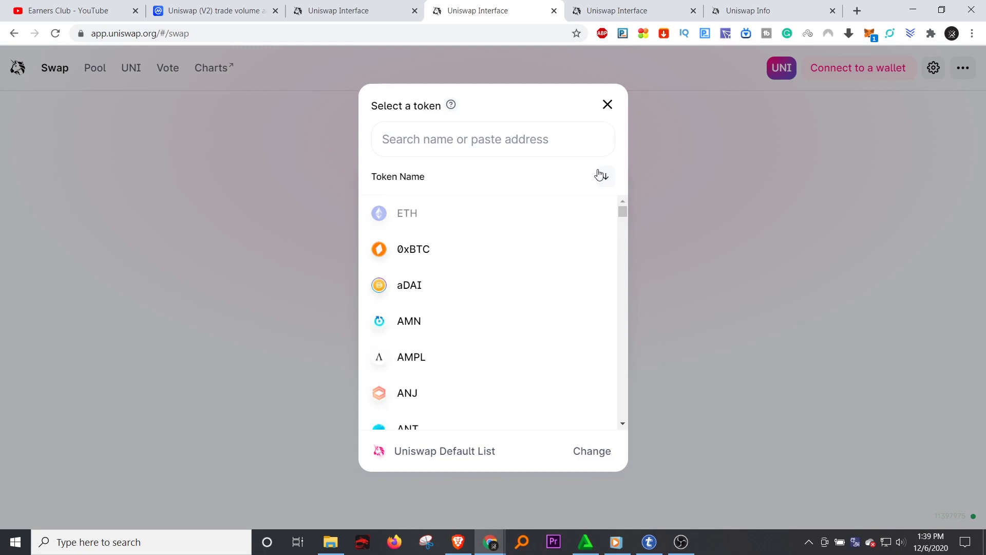
{"action": "left_click", "coordinate": [606, 107]}
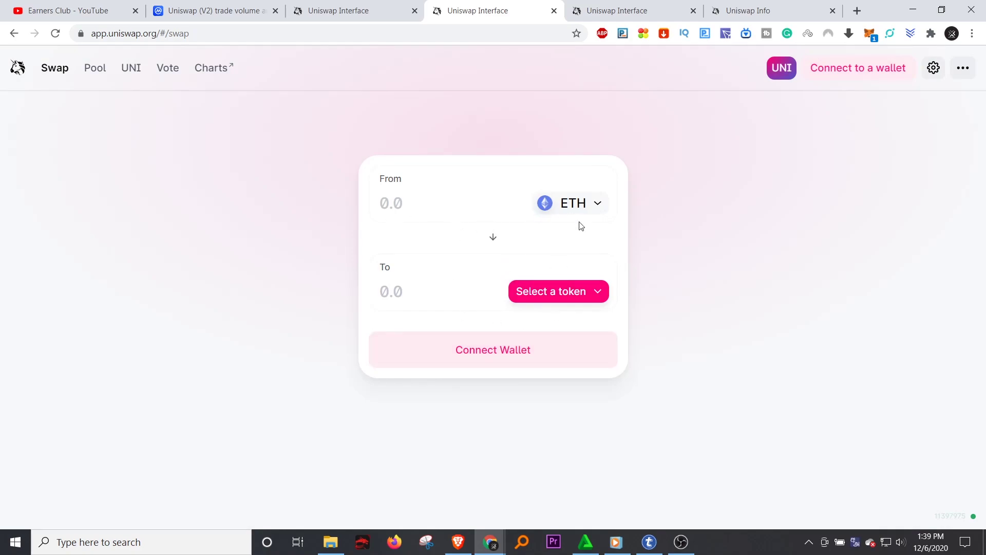
{"action": "left_click", "coordinate": [578, 299]}
{"action": "left_click", "coordinate": [457, 288]}
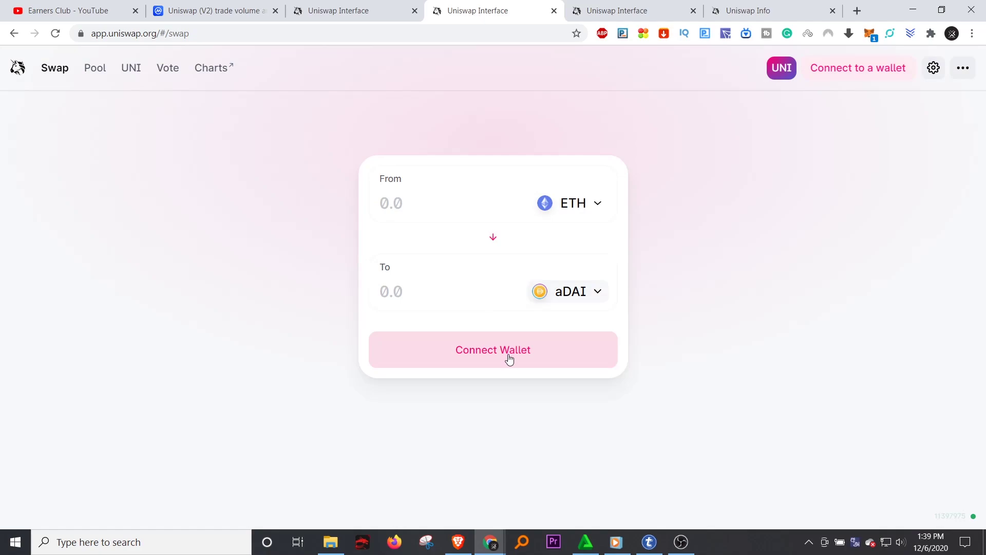
Connect a MetaMask wallet to Uniswap and unlock it with the account password.
{"action": "left_click", "coordinate": [869, 75]}
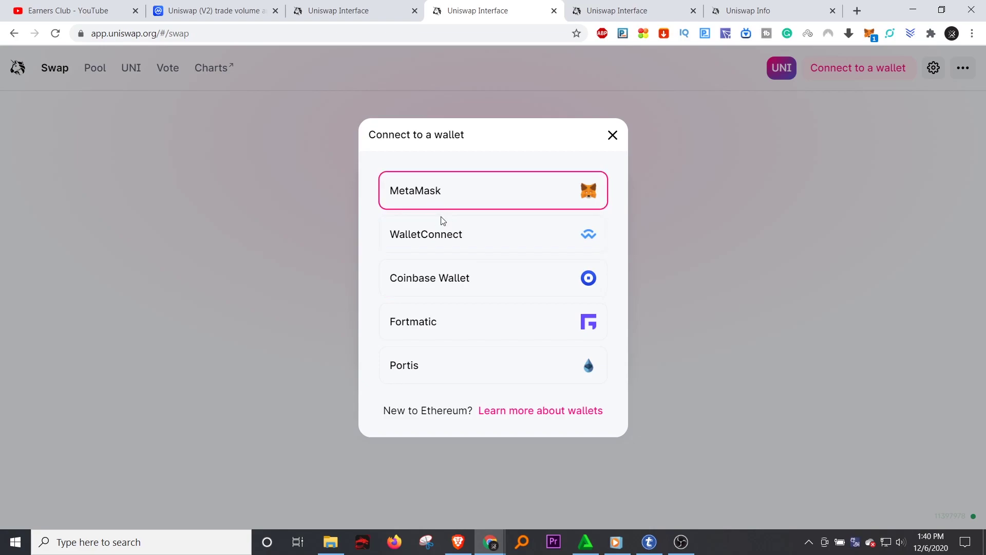
{"action": "left_click", "coordinate": [460, 203]}
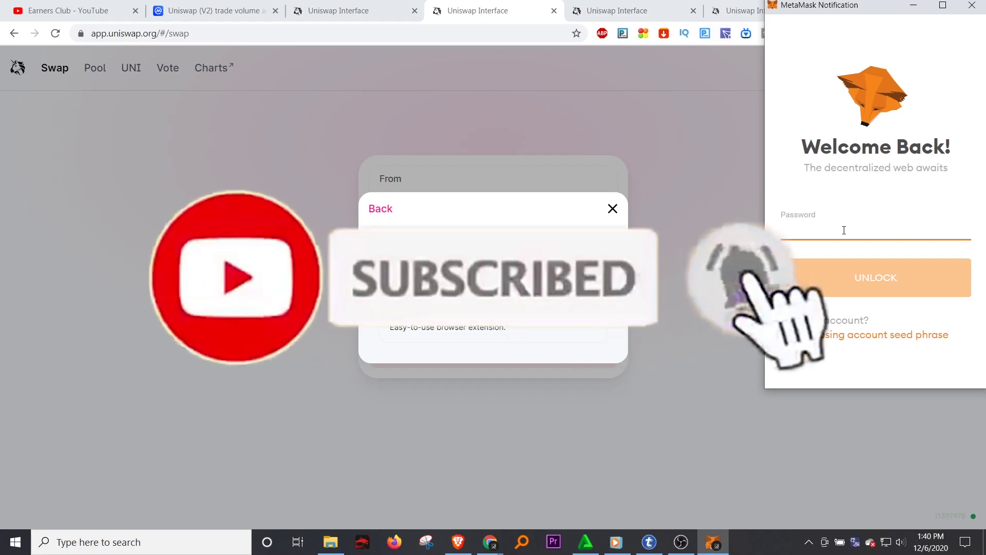
{"action": "type", "text": "•••••••••"}
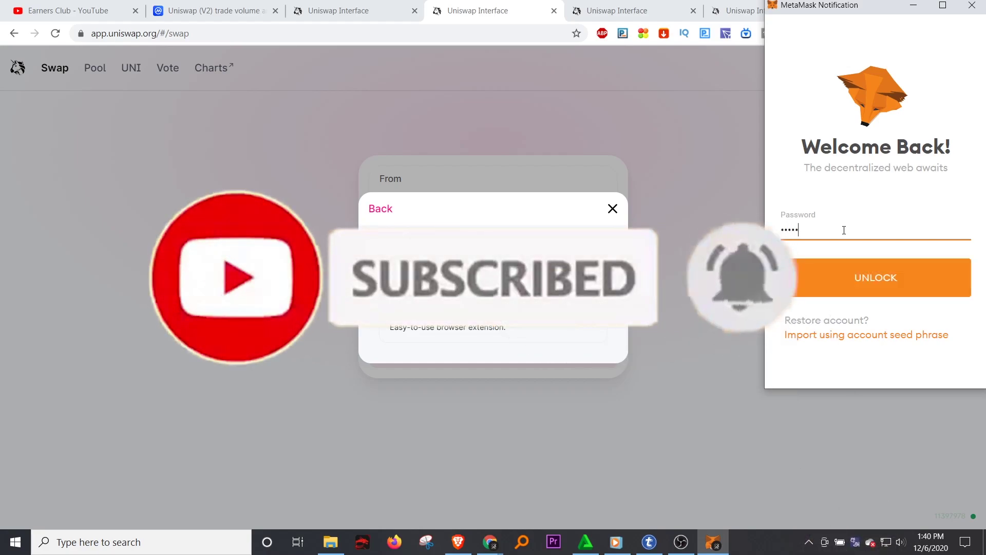
{"action": "key", "text": "Return"}
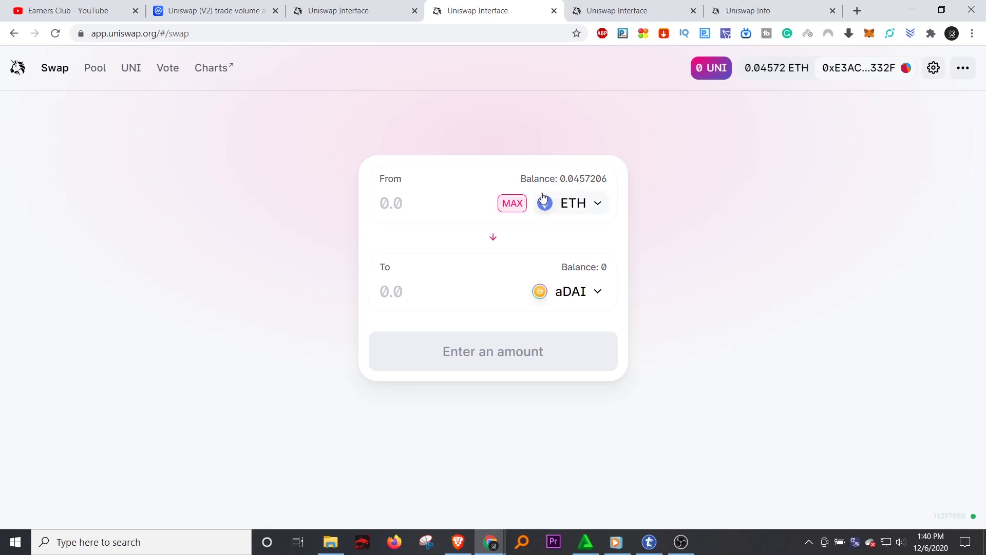
Browse the tokens available on the From side of the swap and close the list without choosing one.
{"action": "left_click", "coordinate": [582, 207]}
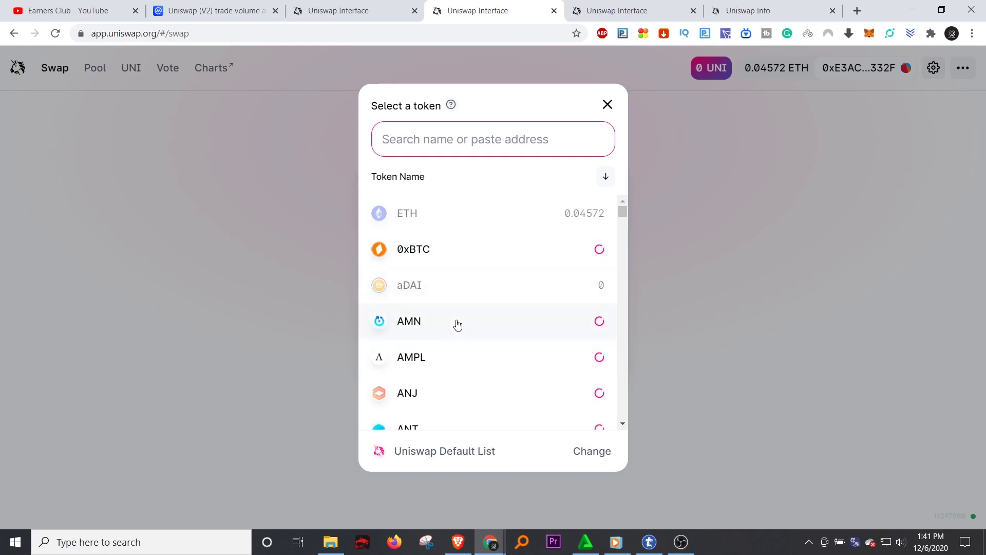
{"action": "scroll", "coordinate": [466, 295], "scroll_direction": "down", "scroll_amount": 1}
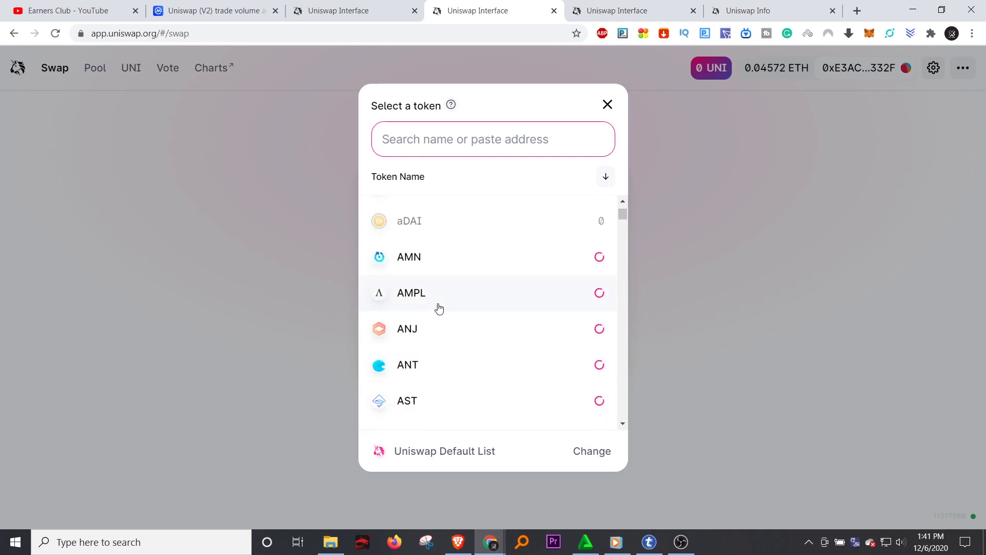
{"action": "scroll", "coordinate": [438, 309], "scroll_direction": "down", "scroll_amount": 1}
{"action": "scroll", "coordinate": [458, 313], "scroll_direction": "up", "scroll_amount": 1}
{"action": "scroll", "coordinate": [585, 285], "scroll_direction": "up", "scroll_amount": 1}
{"action": "left_click", "coordinate": [624, 210]}
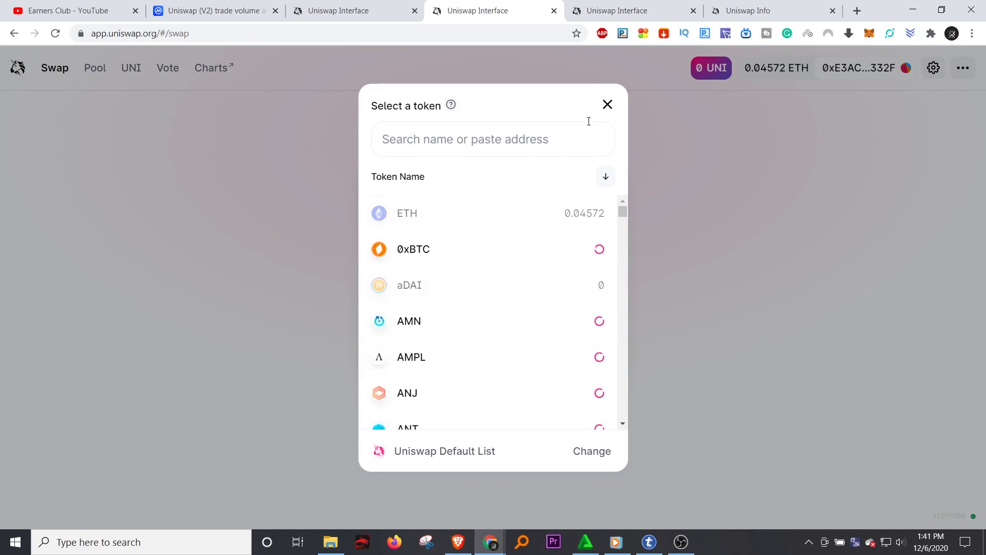
{"action": "left_click", "coordinate": [607, 105]}
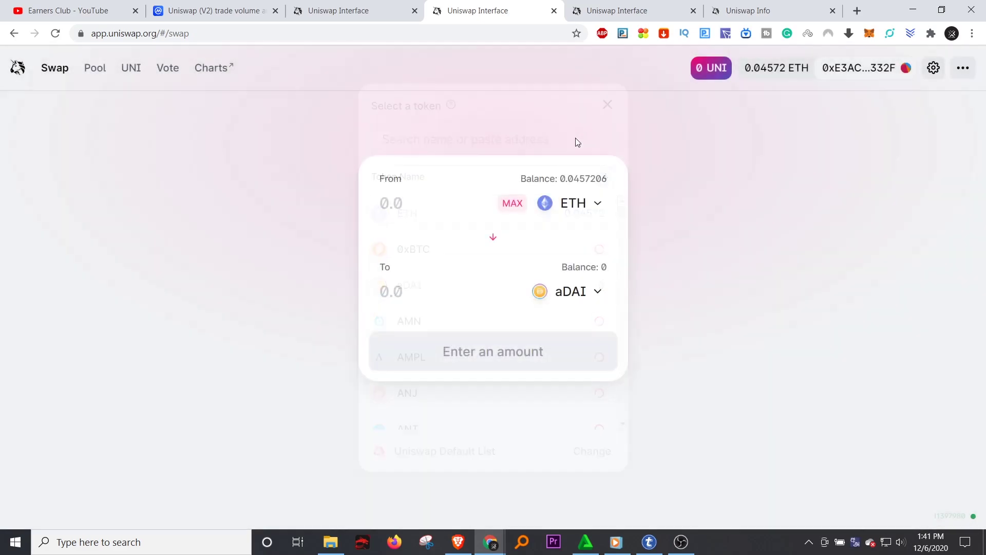
Choose BAT as the token to receive and set the ETH amount to the maximum.
{"action": "left_click", "coordinate": [596, 291]}
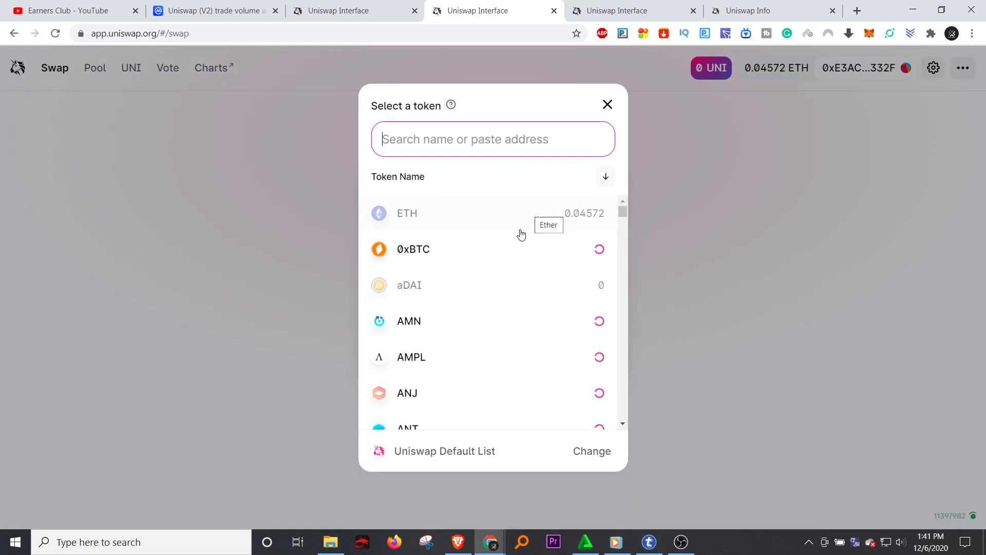
{"action": "scroll", "coordinate": [522, 229], "scroll_direction": "down", "scroll_amount": 3}
{"action": "scroll", "coordinate": [506, 227], "scroll_direction": "down", "scroll_amount": 1}
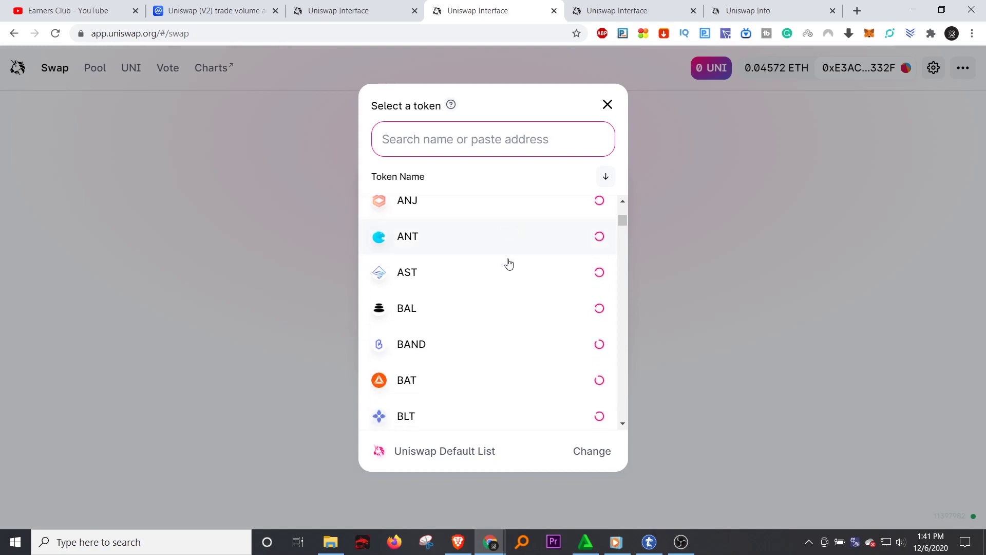
{"action": "left_click_drag", "start_coordinate": [623, 223], "coordinate": [624, 226]}
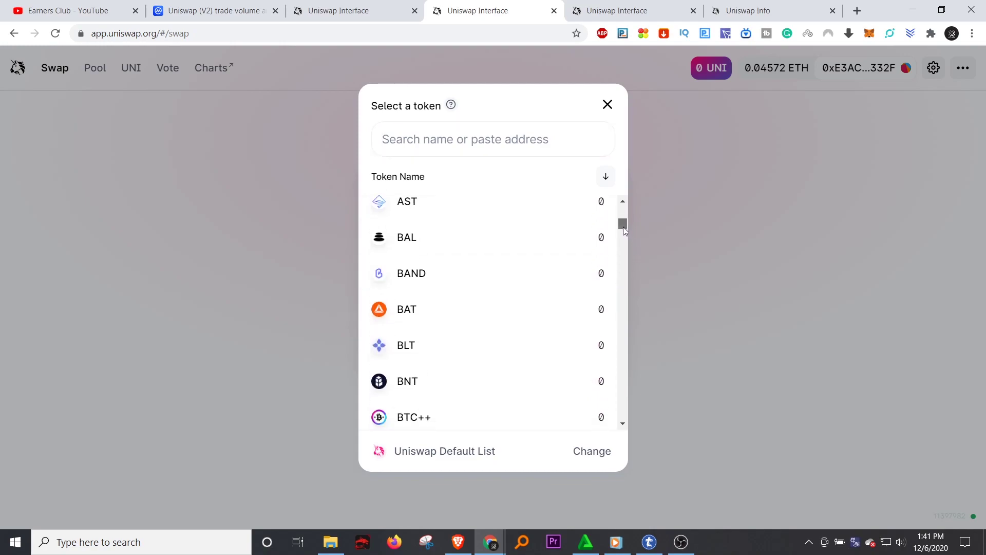
{"action": "left_click", "coordinate": [445, 307]}
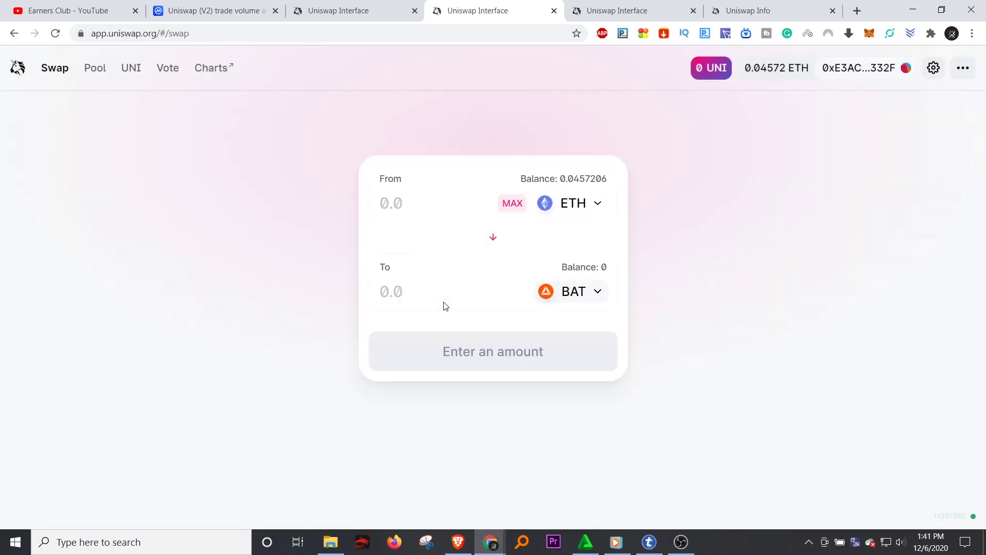
{"action": "left_click", "coordinate": [511, 202]}
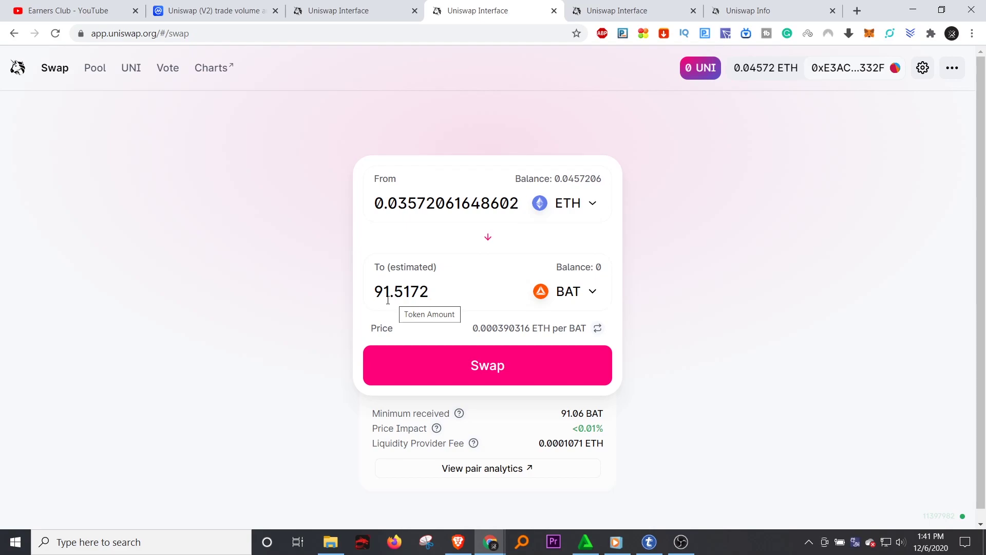
Change the token to receive to CEL.
{"action": "left_click", "coordinate": [592, 290]}
{"action": "left_click", "coordinate": [621, 214]}
{"action": "left_click_drag", "start_coordinate": [622, 227], "coordinate": [620, 242]}
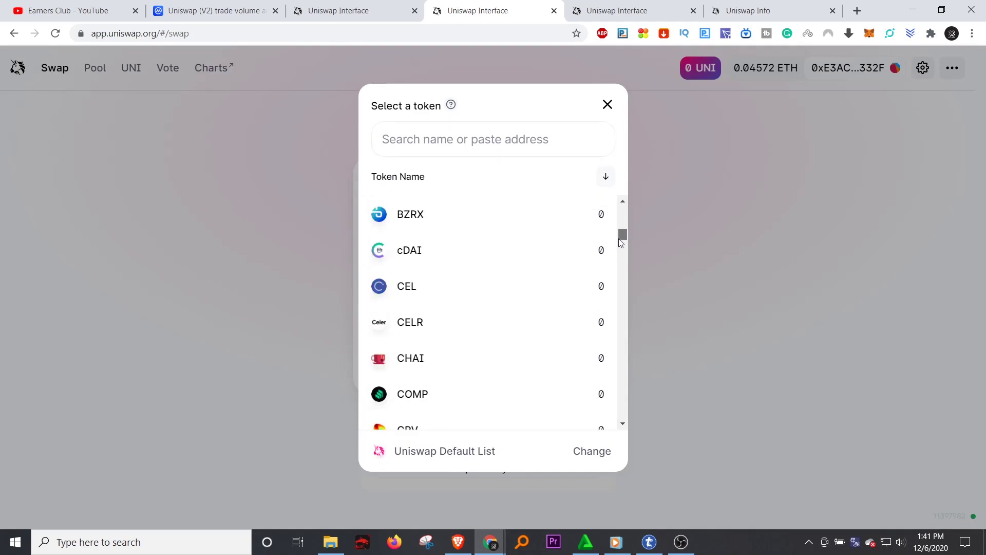
{"action": "left_click", "coordinate": [413, 291]}
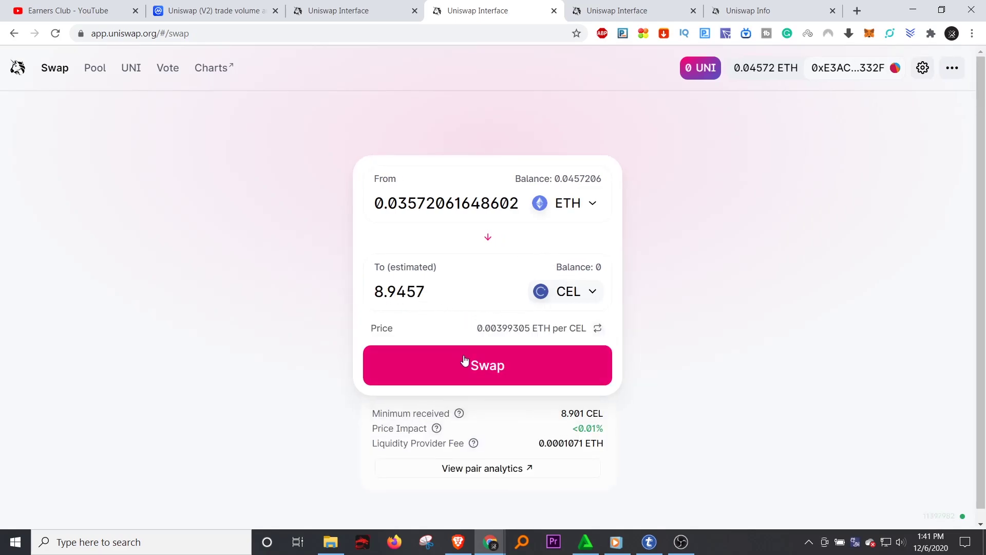
Submit the swap of 0.0357206 ETH for CEL and confirm the transaction in MetaMask.
{"action": "left_click", "coordinate": [498, 382]}
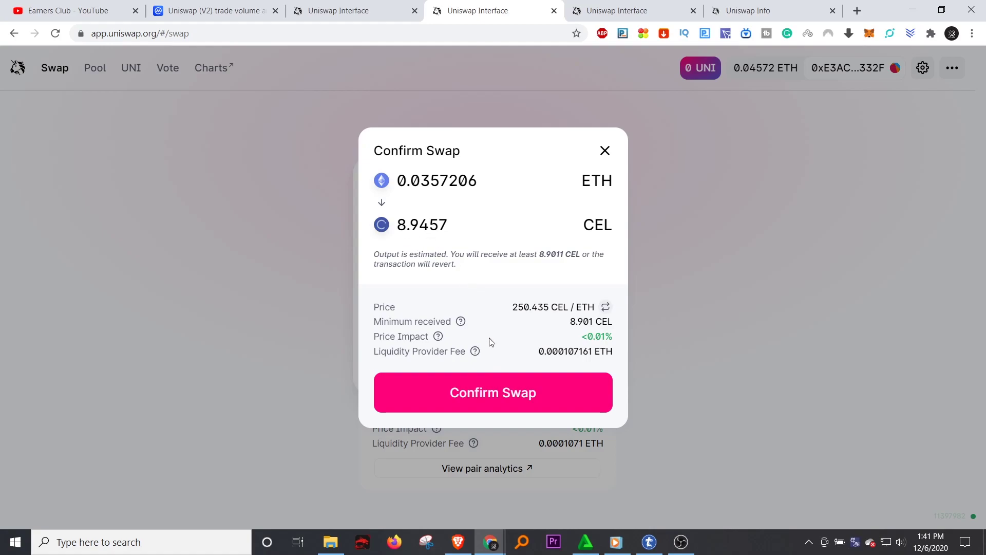
{"action": "left_click", "coordinate": [496, 393]}
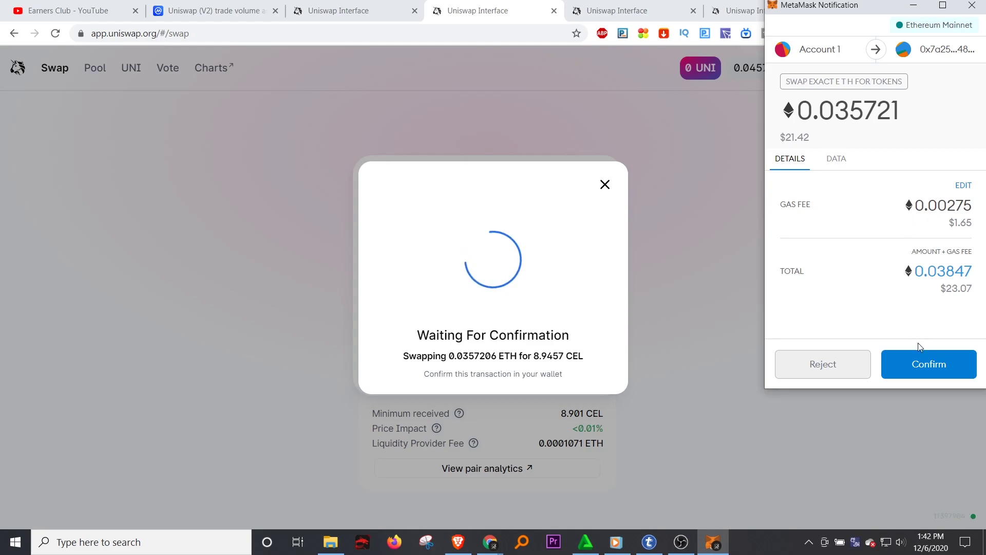
{"action": "left_click", "coordinate": [932, 363]}
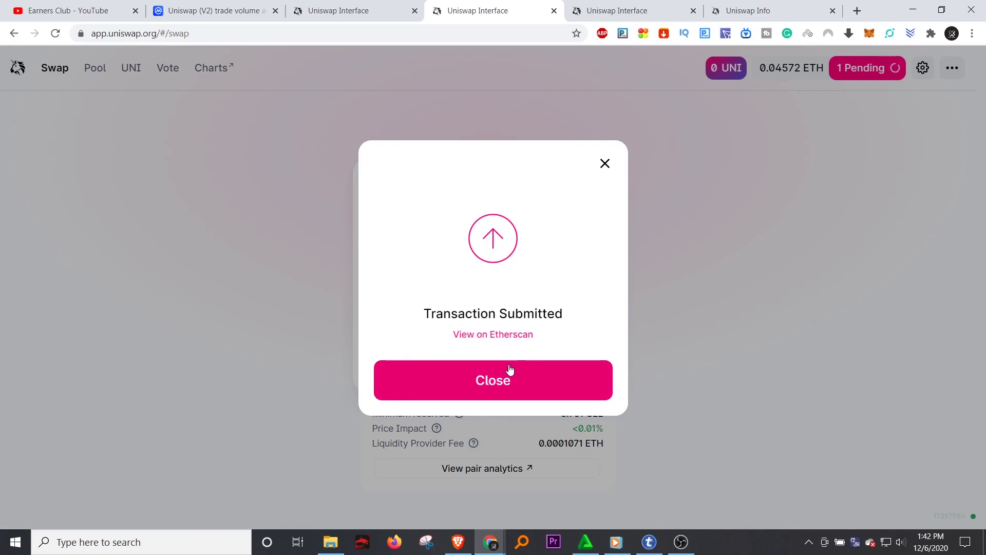
View the submitted swap transaction on Etherscan, return to Uniswap and dismiss the submission dialog.
{"action": "left_click", "coordinate": [492, 335]}
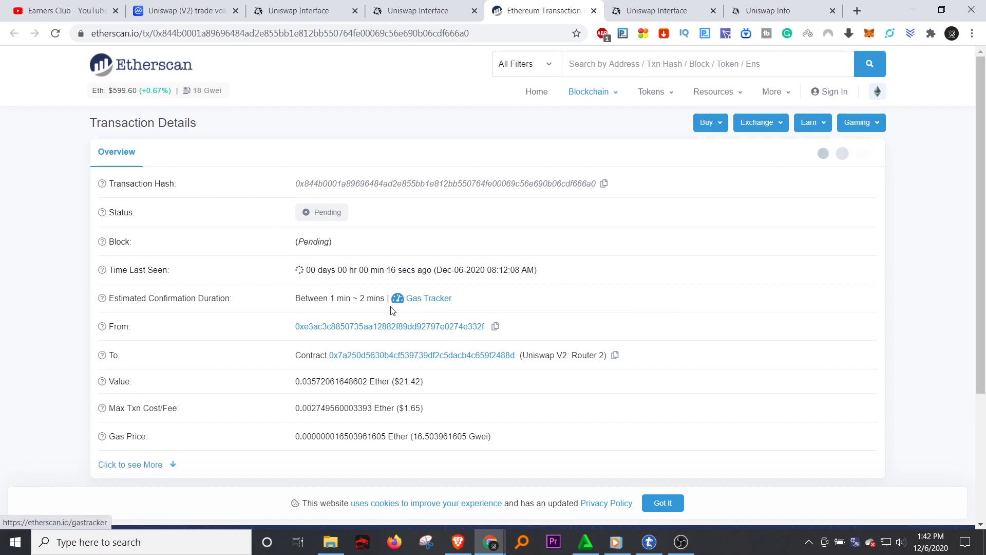
{"action": "left_click", "coordinate": [446, 11]}
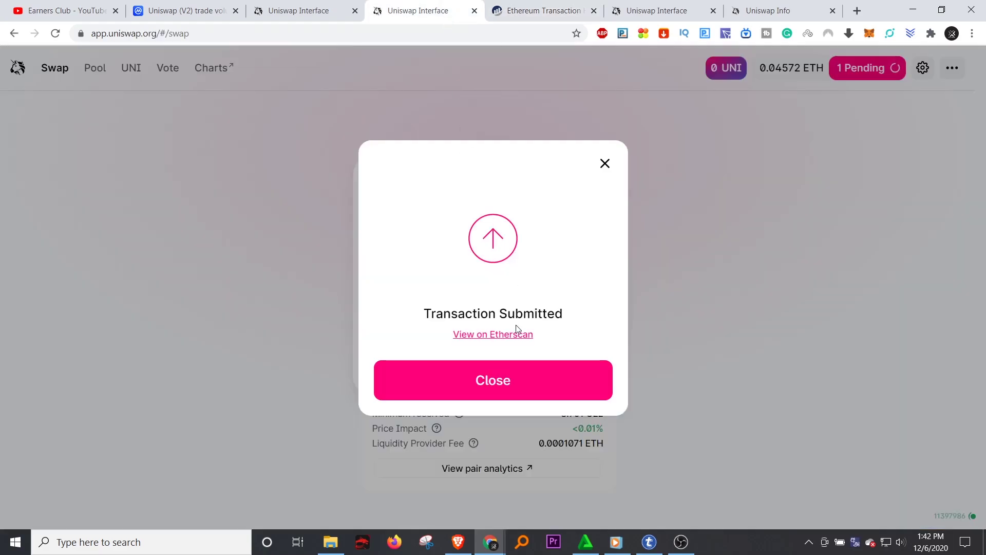
{"action": "left_click", "coordinate": [513, 380]}
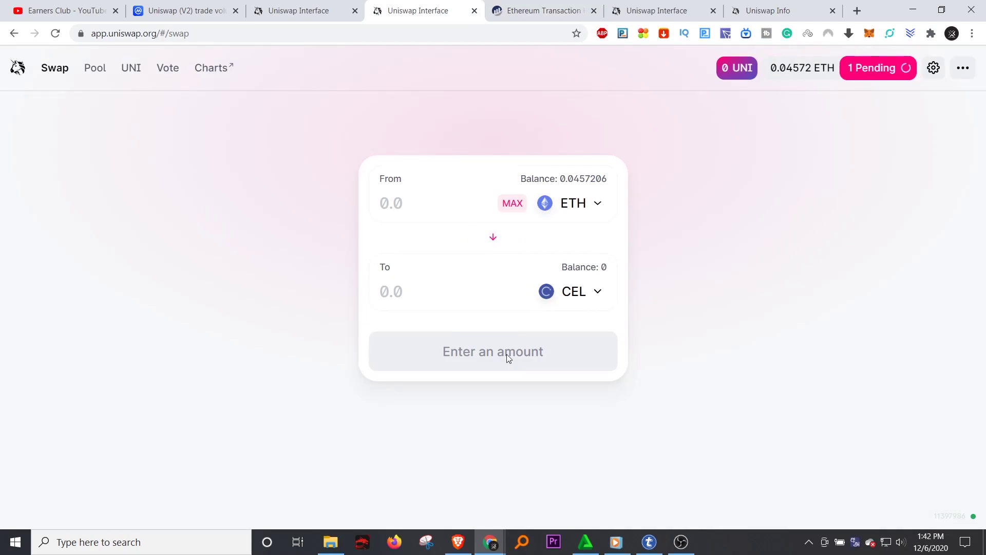
Check the swap among the account's recent transactions and open its Etherscan page from the notification.
{"action": "left_click", "coordinate": [889, 73]}
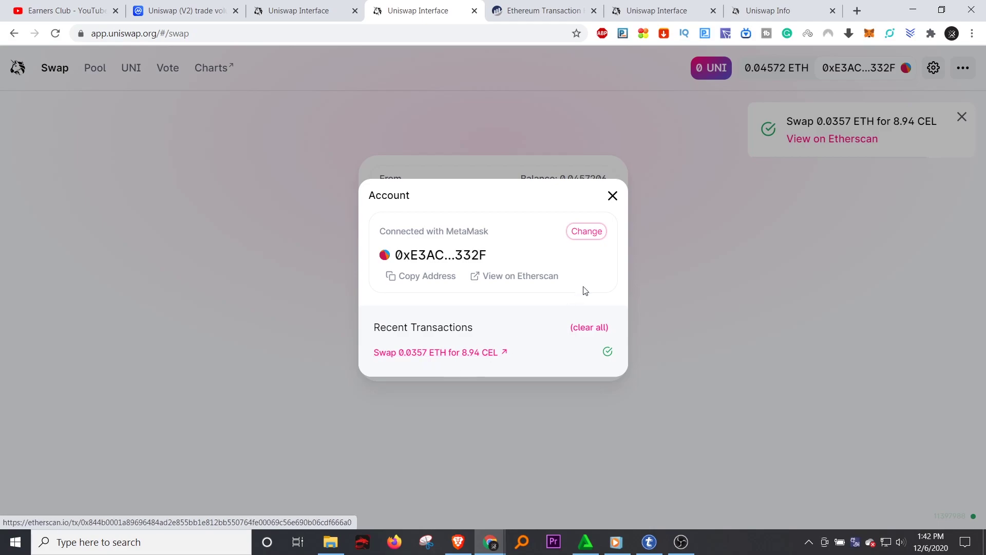
{"action": "left_click", "coordinate": [612, 198]}
{"action": "left_click", "coordinate": [824, 138]}
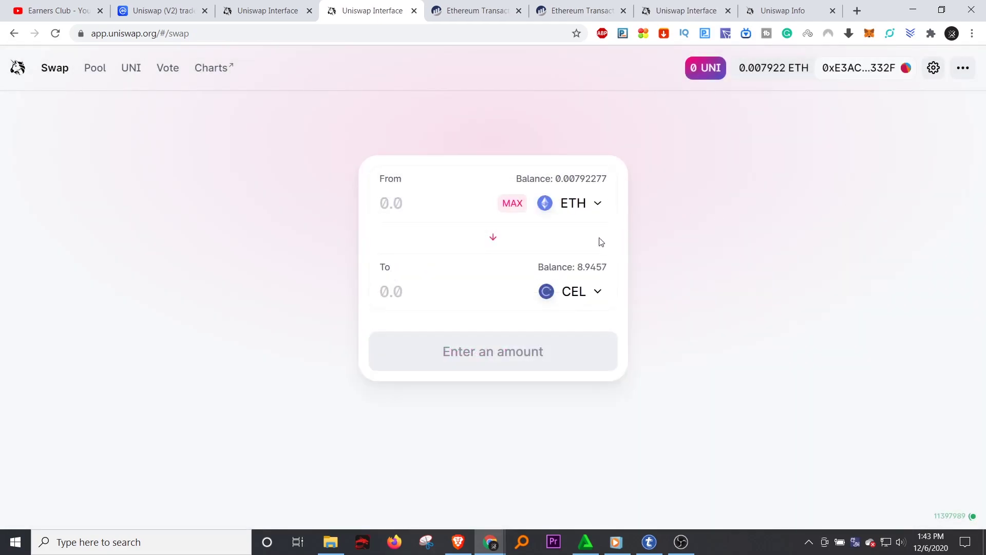
Set up a reverse swap with CEL as the From token and its maximum balance as the amount.
{"action": "left_click", "coordinate": [596, 204]}
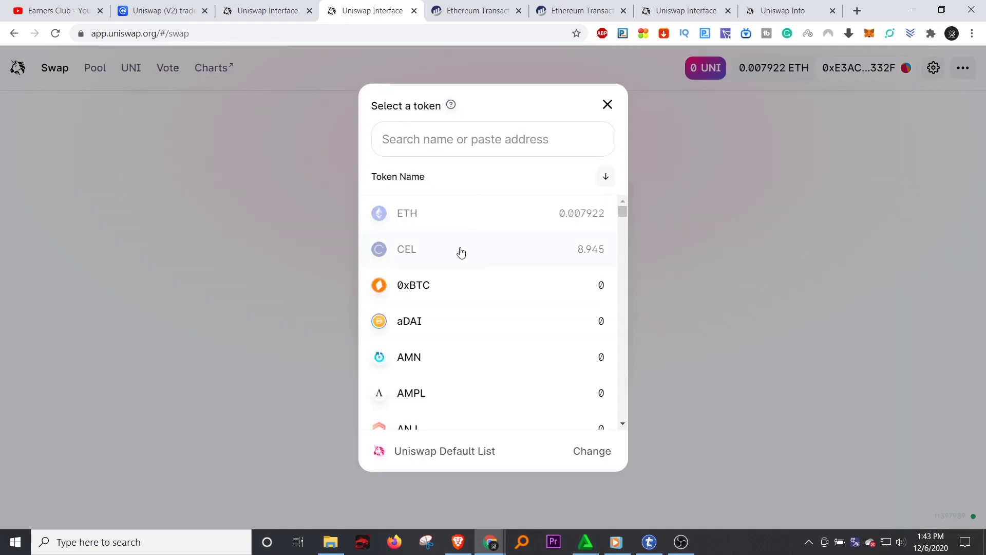
{"action": "left_click", "coordinate": [460, 251]}
{"action": "left_click", "coordinate": [514, 202]}
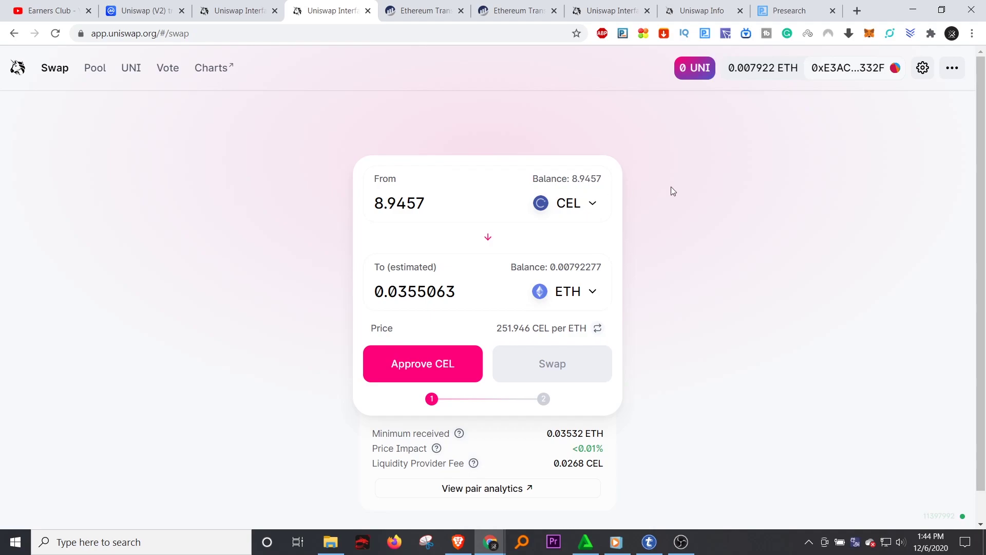
Open MetaMask from the Presearch page, find "cel", add the Celsius (CEL) token to the wallet and return to the first Uniswap page.
{"action": "left_click", "coordinate": [790, 10]}
{"action": "left_click", "coordinate": [868, 33]}
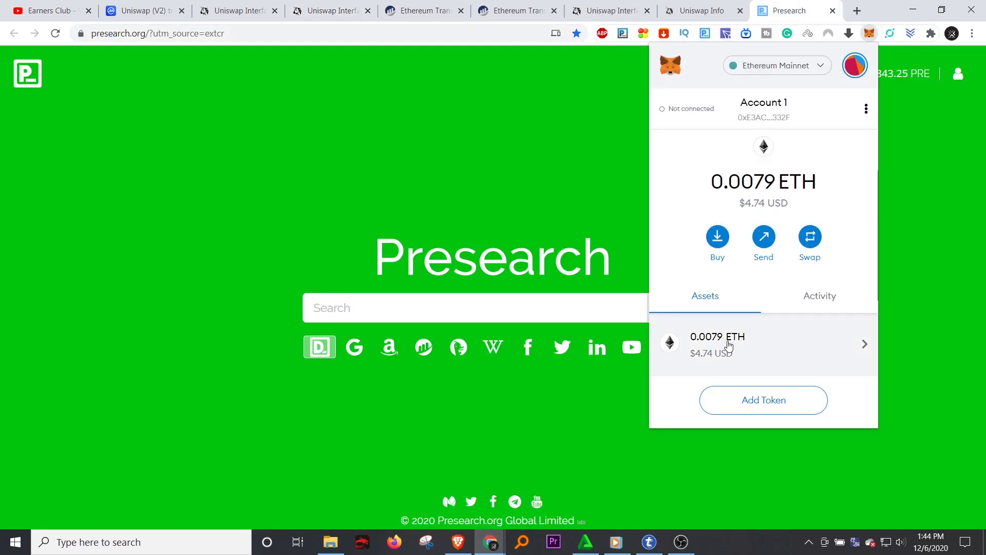
{"action": "left_click", "coordinate": [757, 405]}
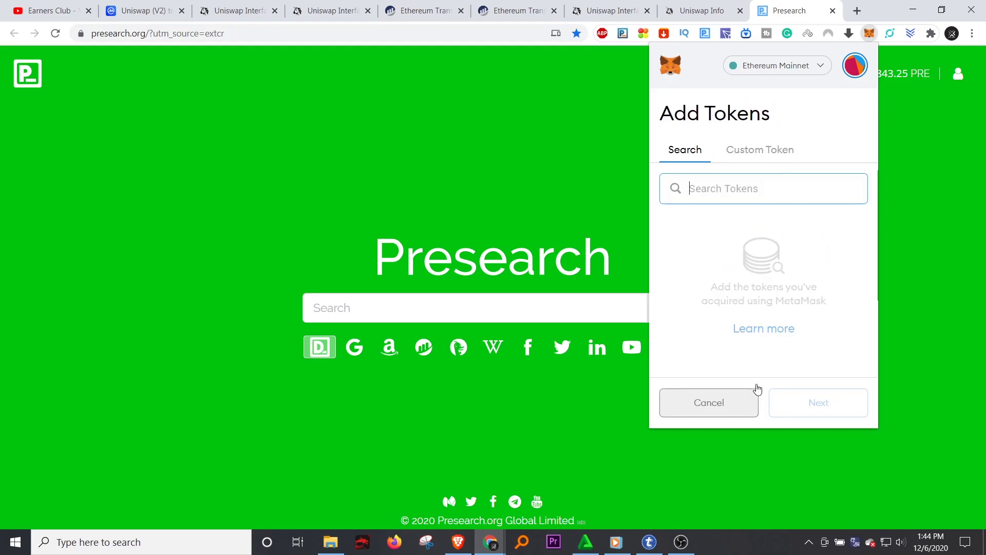
{"action": "left_click", "coordinate": [728, 188]}
{"action": "type", "text": "cel"}
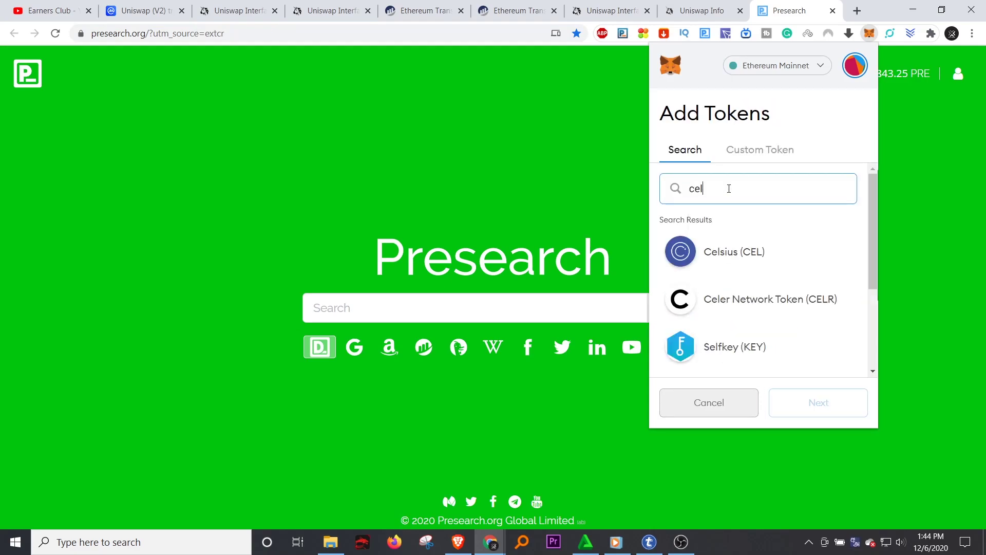
{"action": "left_click", "coordinate": [746, 264]}
{"action": "left_click", "coordinate": [820, 414]}
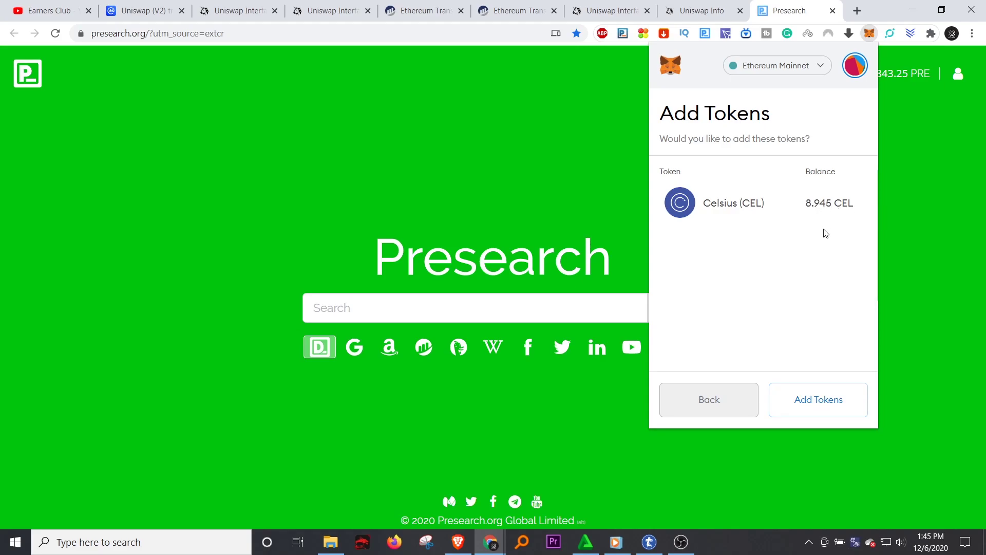
{"action": "left_click", "coordinate": [827, 386]}
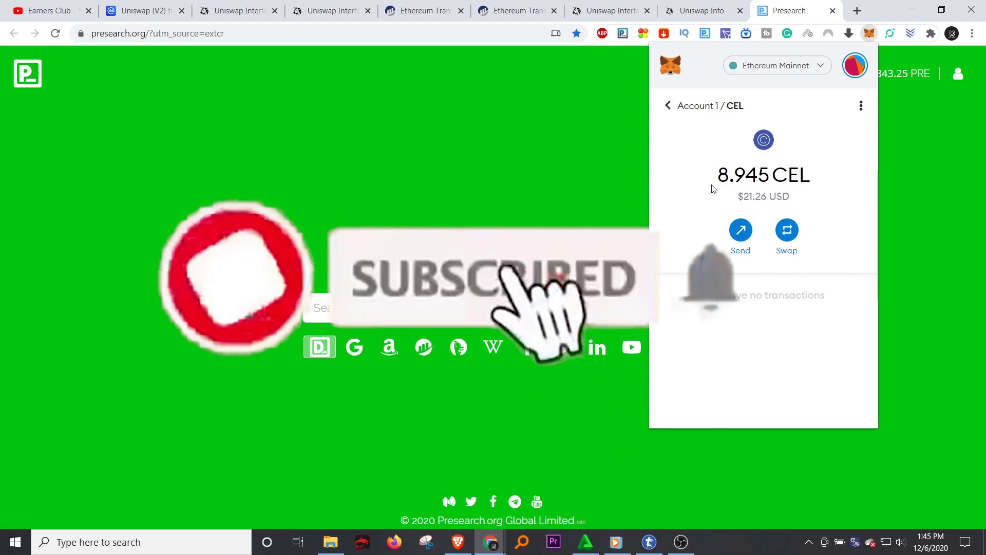
{"action": "left_click", "coordinate": [779, 5]}
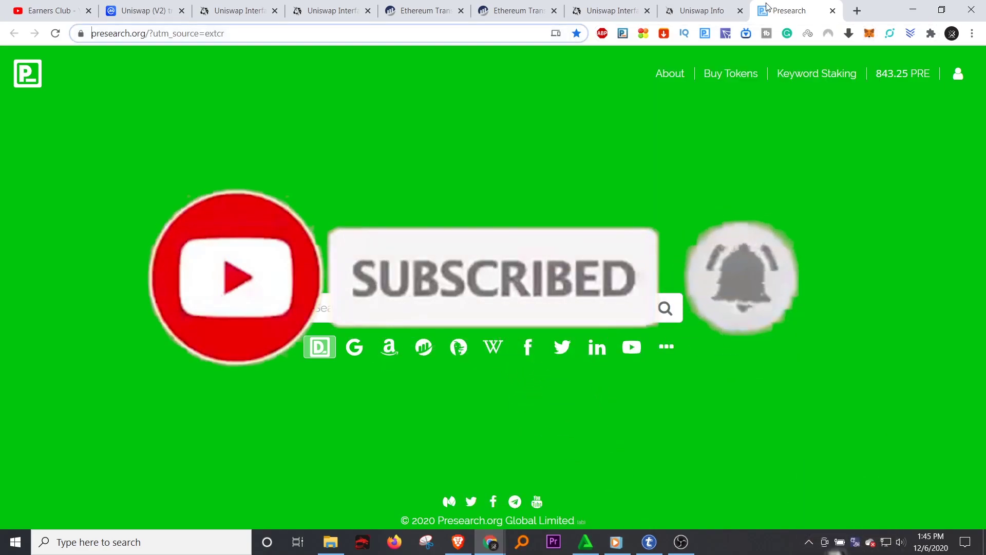
{"action": "left_click", "coordinate": [250, 10]}
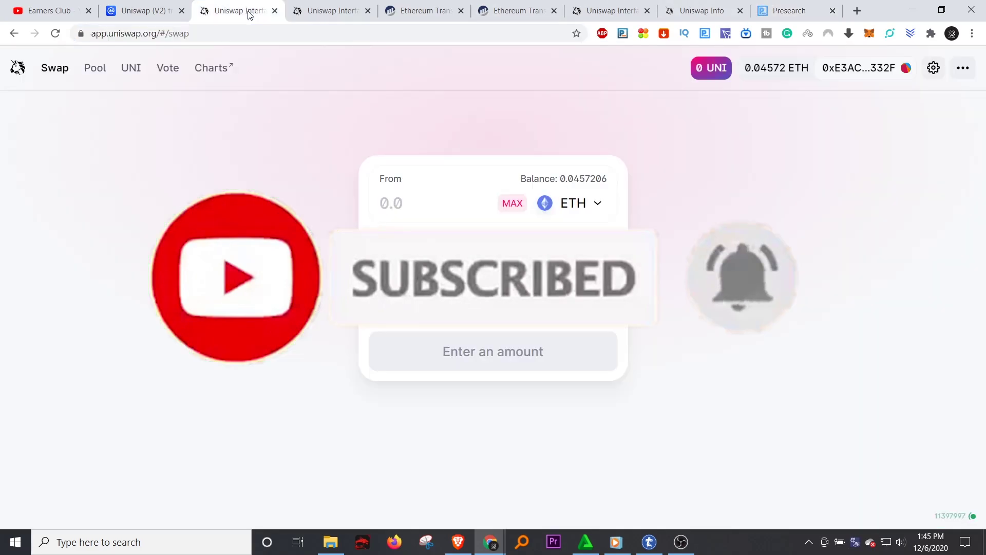